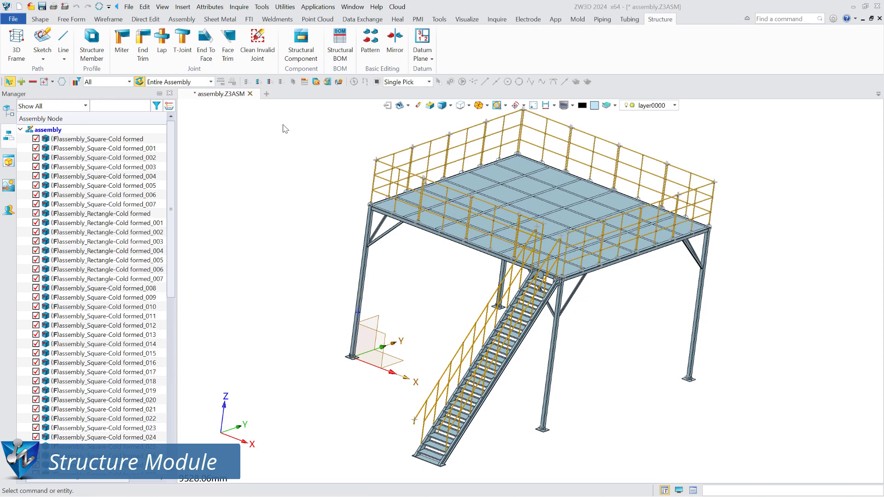
Create a new standard assembly, Assembly001, and bring up the Structure ribbon tools
key(ctrl+n)
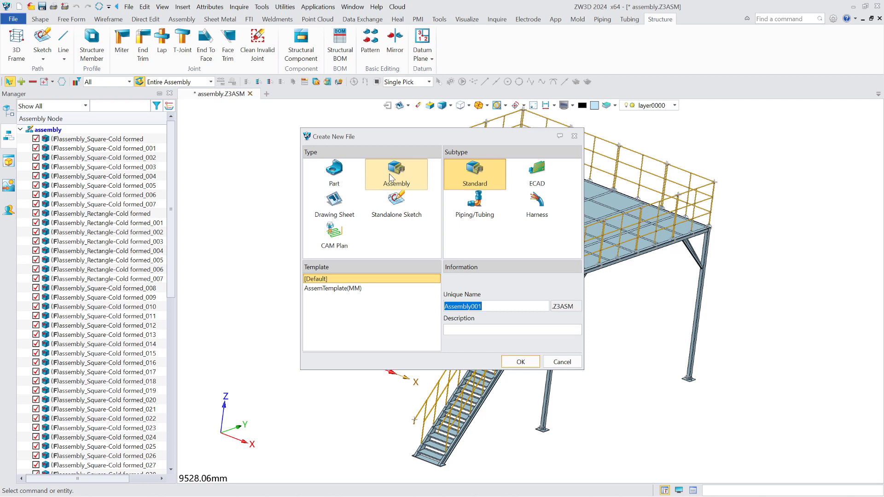
click(519, 362)
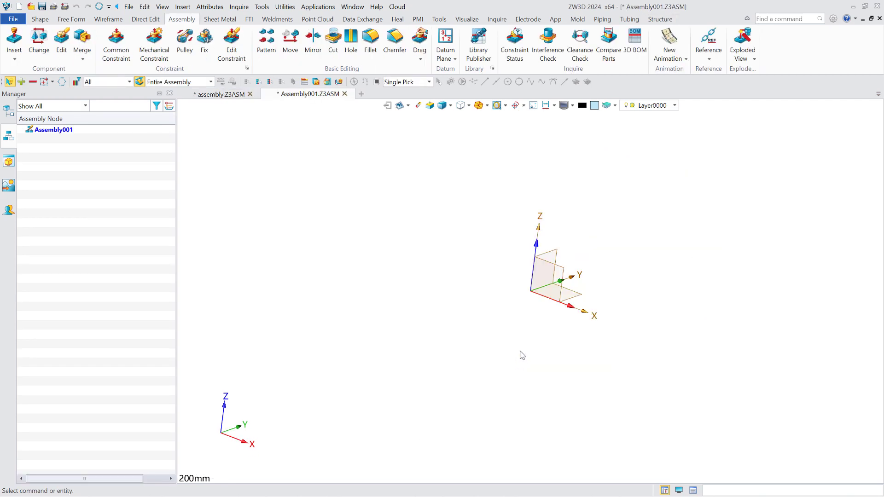
click(659, 20)
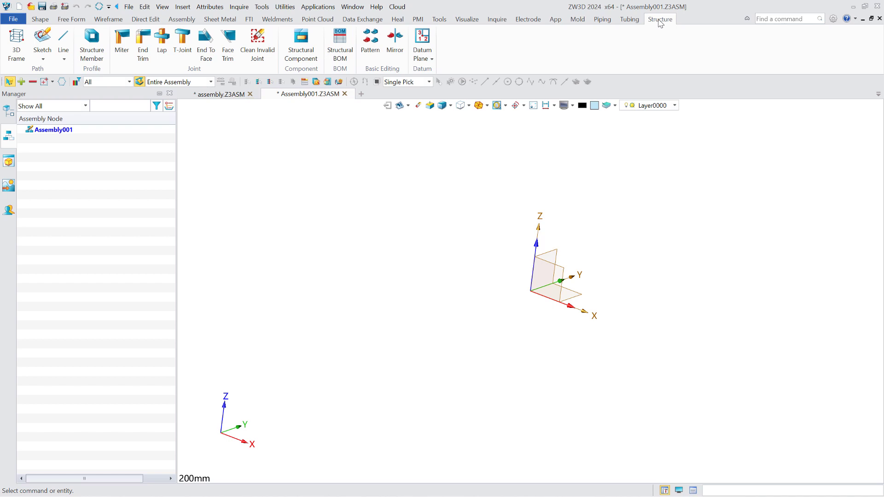
Draw a 3D frame box from the origin: length 500, width 300, height 500 mm
click(17, 44)
click(530, 291)
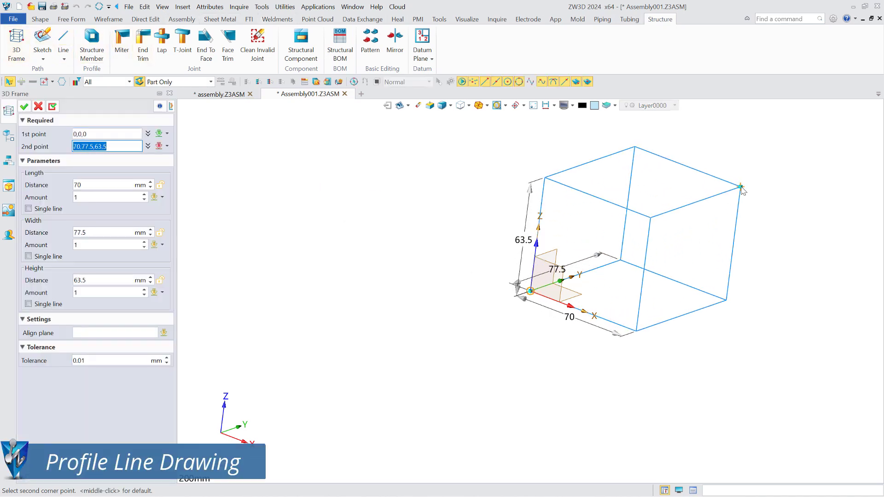
click(741, 186)
text(500)
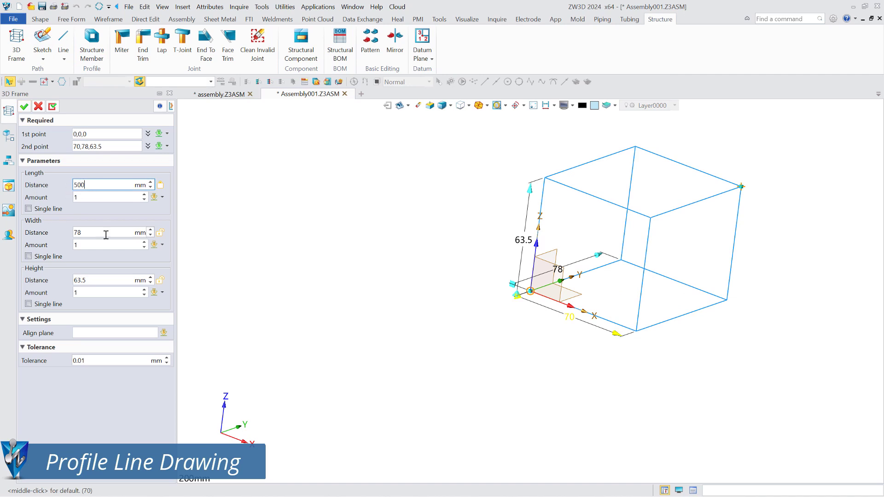
click(106, 235)
text(300)
click(98, 279)
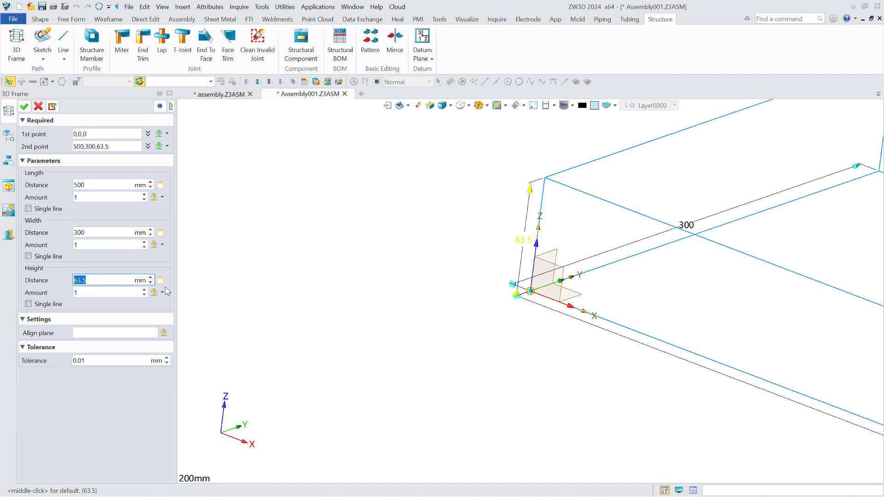
click(24, 106)
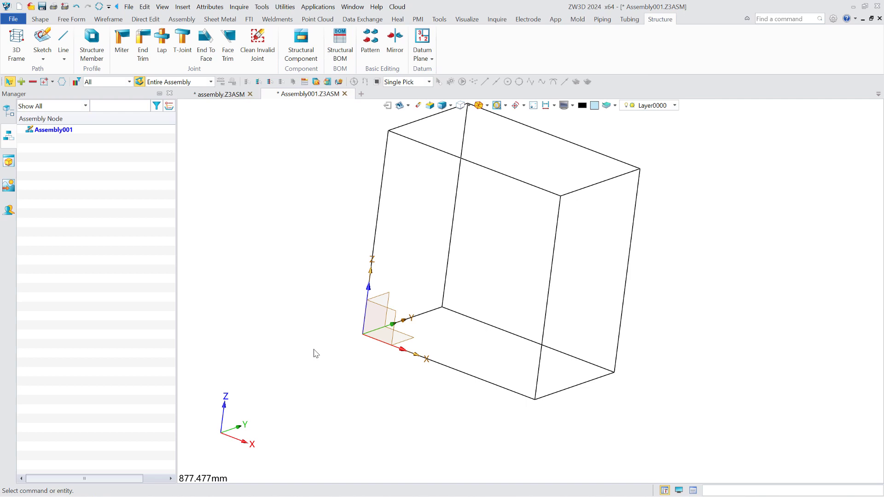
Draw a diagonal line from the top box vertex to the opposite bottom vertex
click(63, 44)
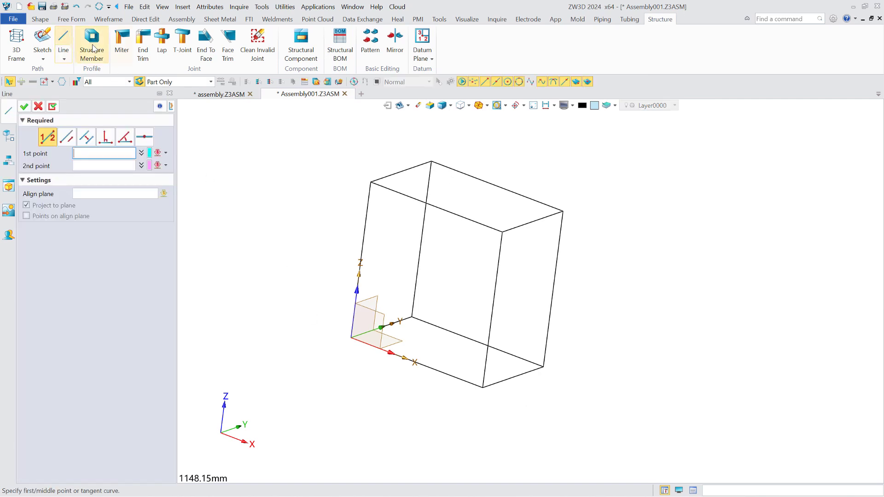
click(431, 162)
click(479, 385)
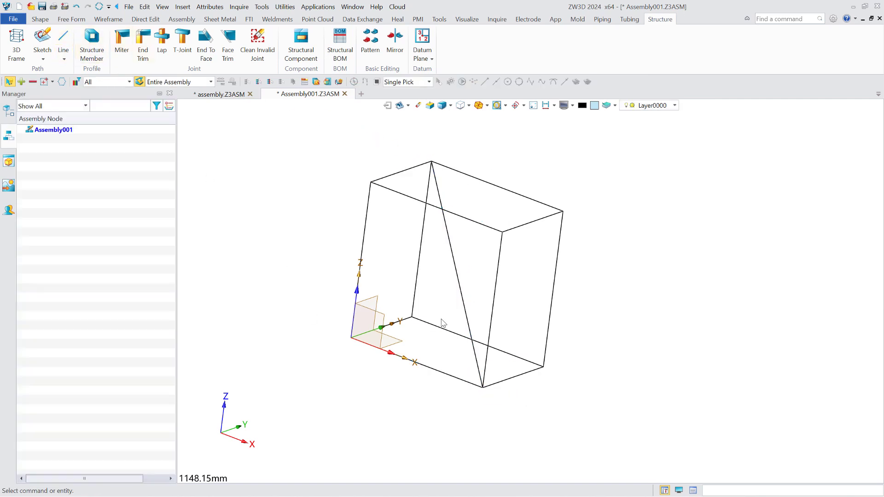
Start a structure member using the DIN Bright flat steel profile from the library
click(92, 42)
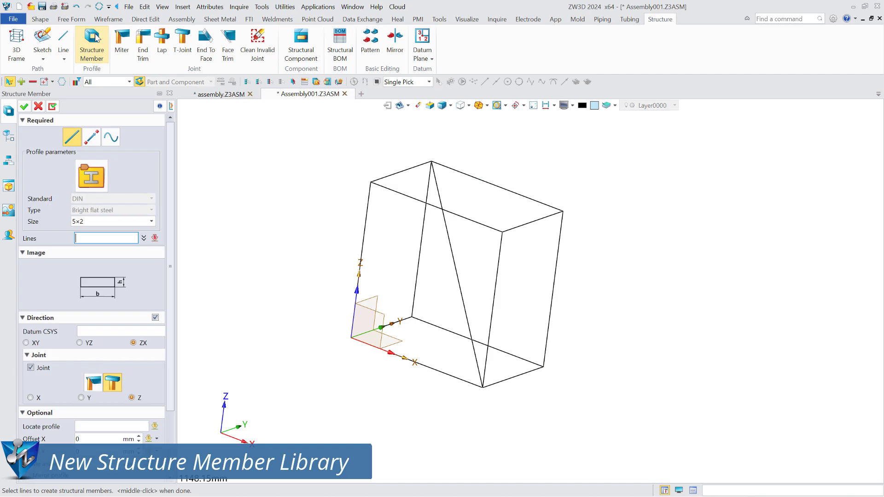
click(91, 175)
click(254, 127)
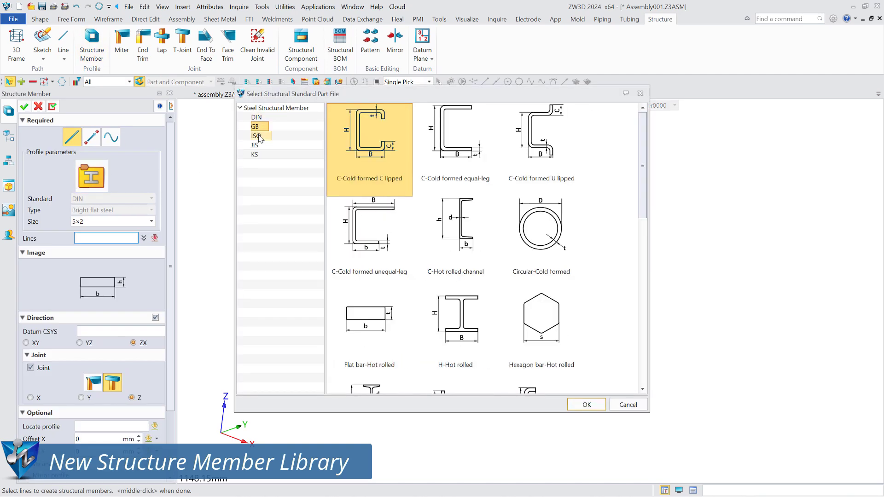
click(256, 136)
click(256, 146)
click(254, 155)
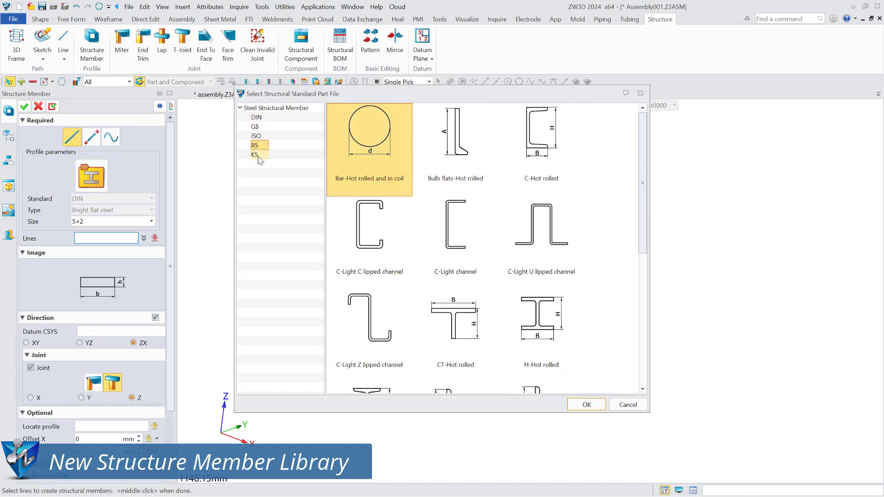
click(256, 117)
click(586, 405)
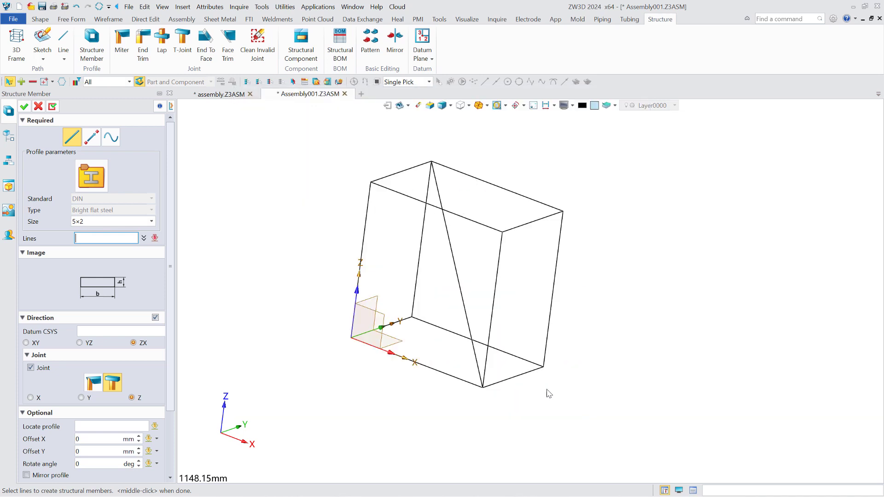
Set profile size 14×4 and turn all 13 box lines into flat steel members
click(104, 223)
scroll(106, 283, down, 3)
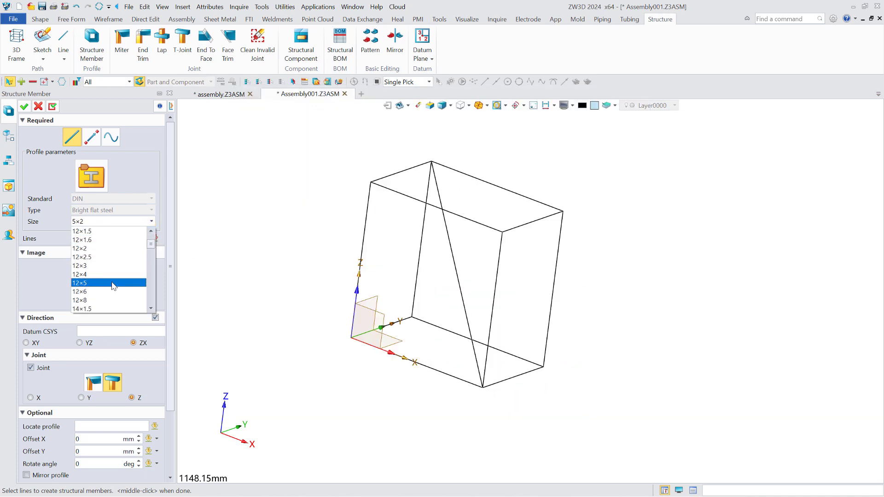
click(106, 292)
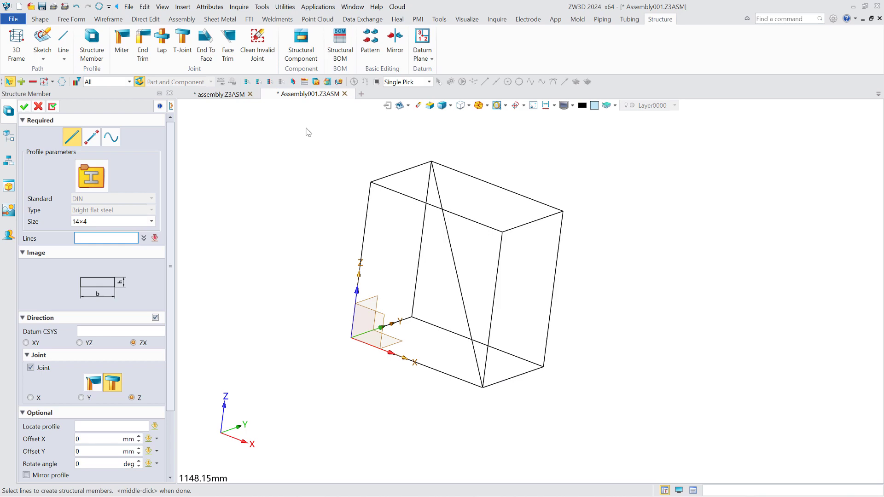
drag(309, 132, 601, 422)
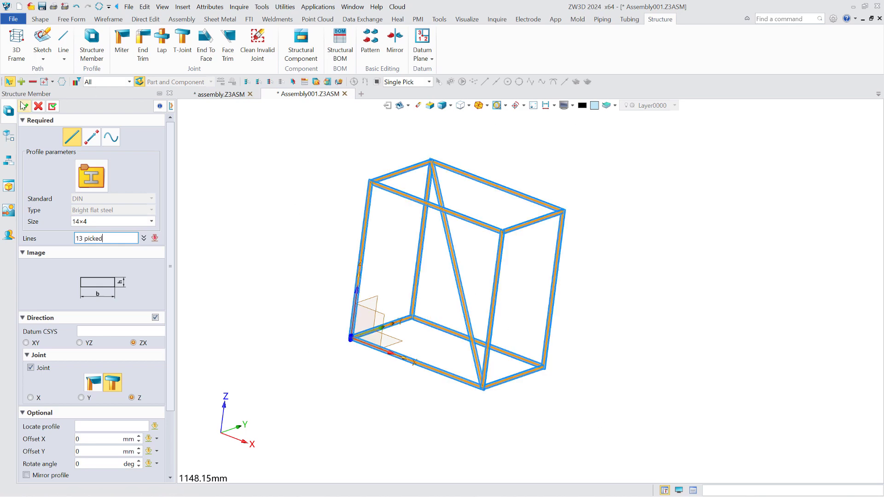
click(23, 106)
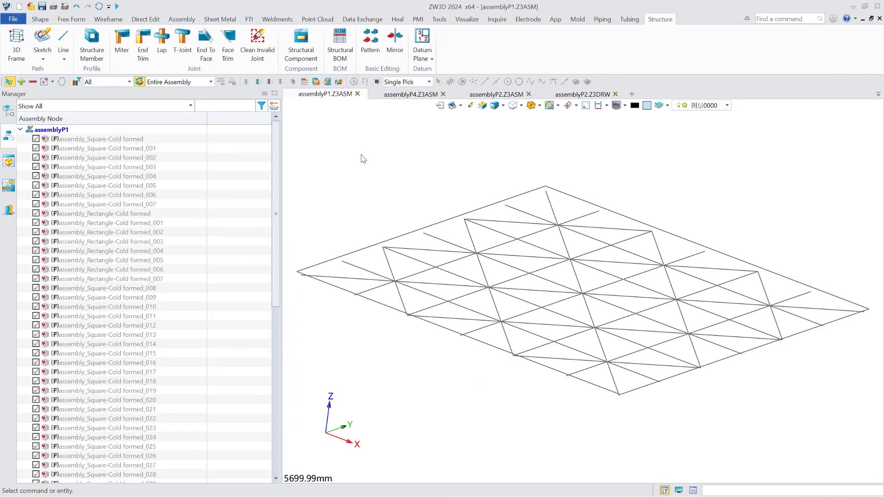
Place GB Square-Cold formed F100X5 members on two outer grid edges and two inner lines
click(105, 40)
click(612, 391)
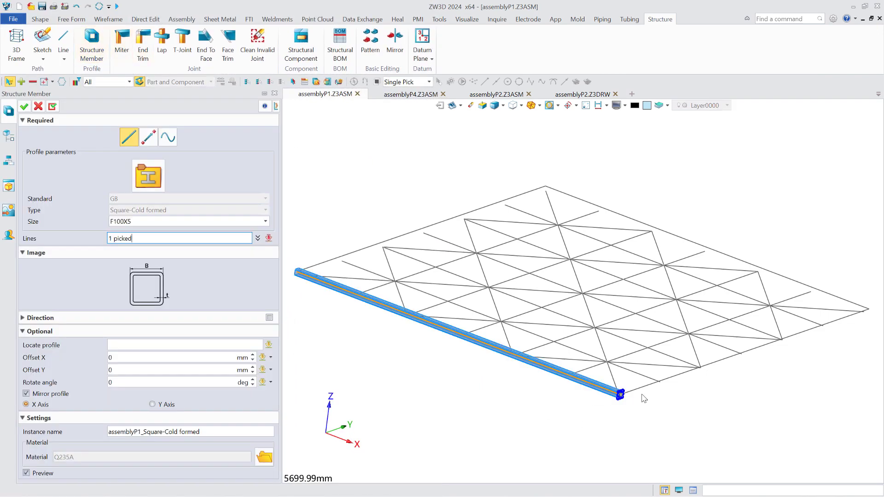
click(642, 390)
click(628, 355)
click(633, 372)
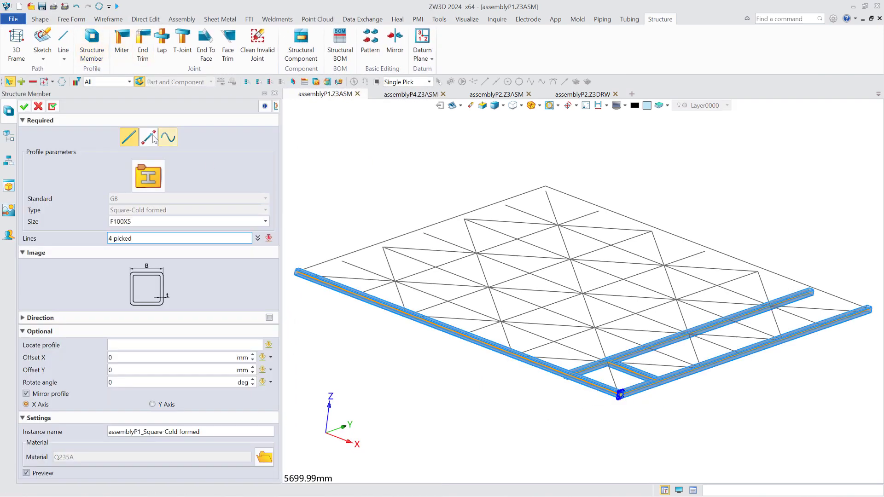
middle_click(646, 443)
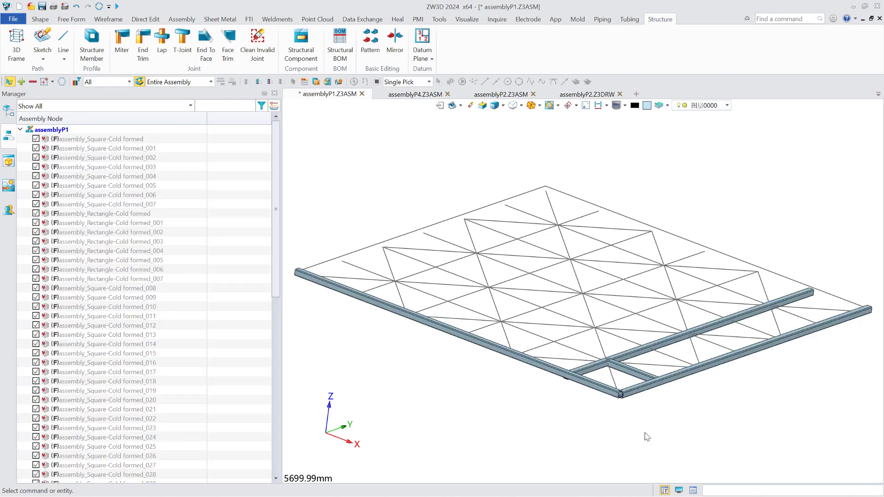
scroll(639, 440, up, 3)
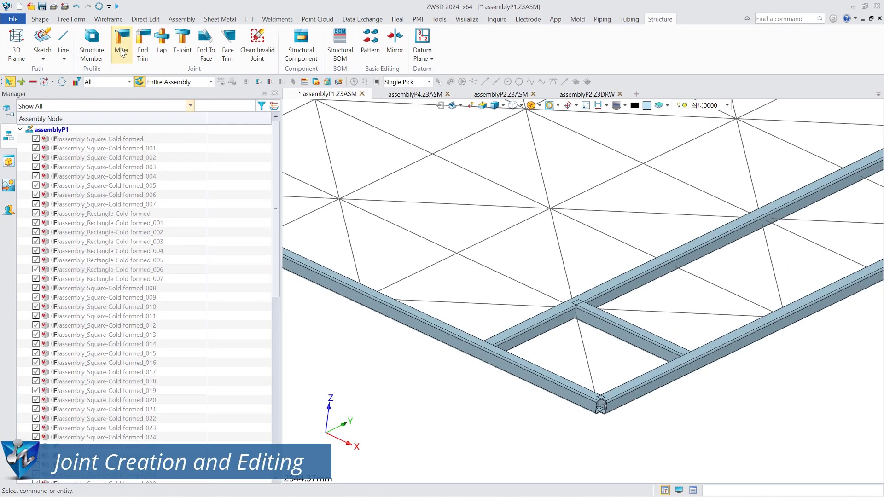
Miter the front corner where the two edge members meet
click(122, 51)
click(558, 395)
click(602, 404)
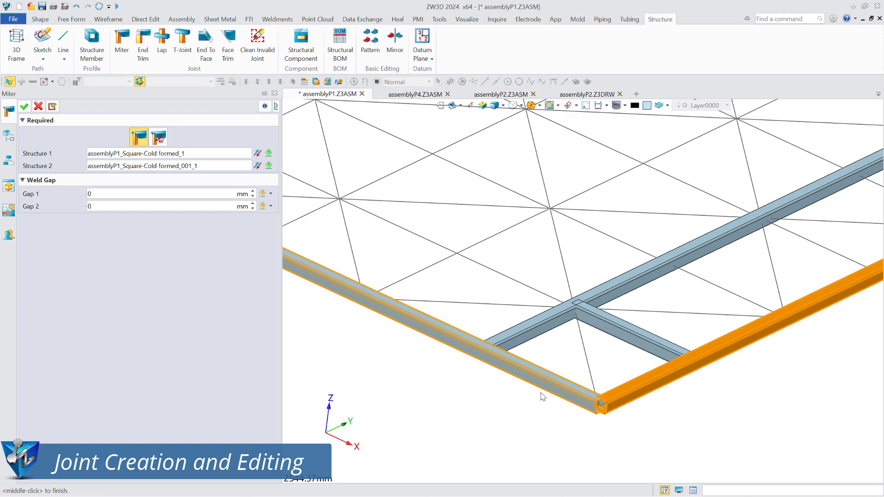
click(25, 107)
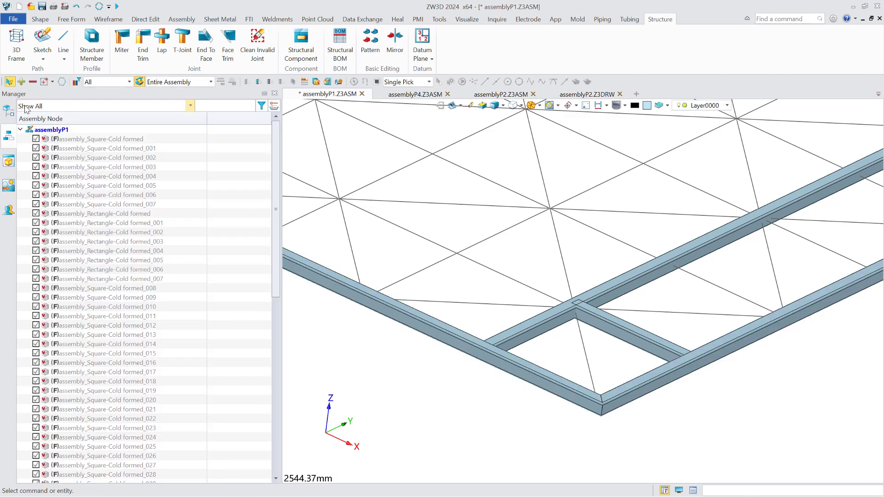
Lap-joint the short cross member onto the long inner rail
click(162, 41)
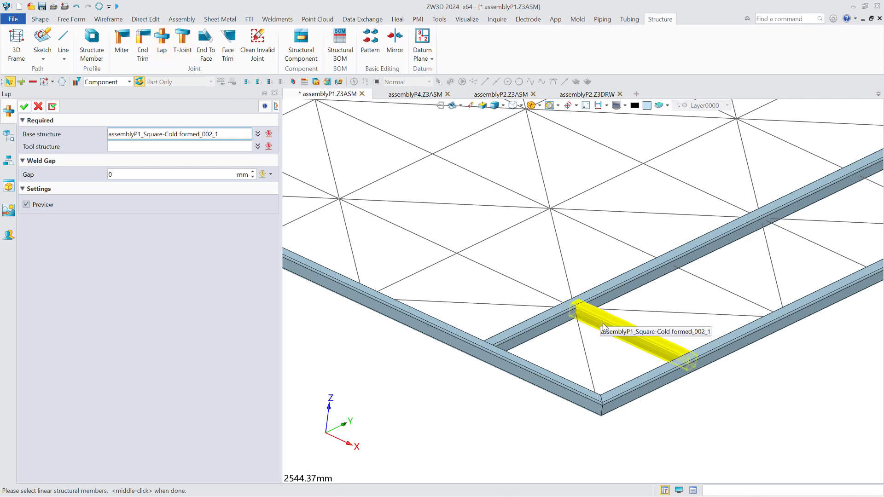
click(644, 322)
click(629, 293)
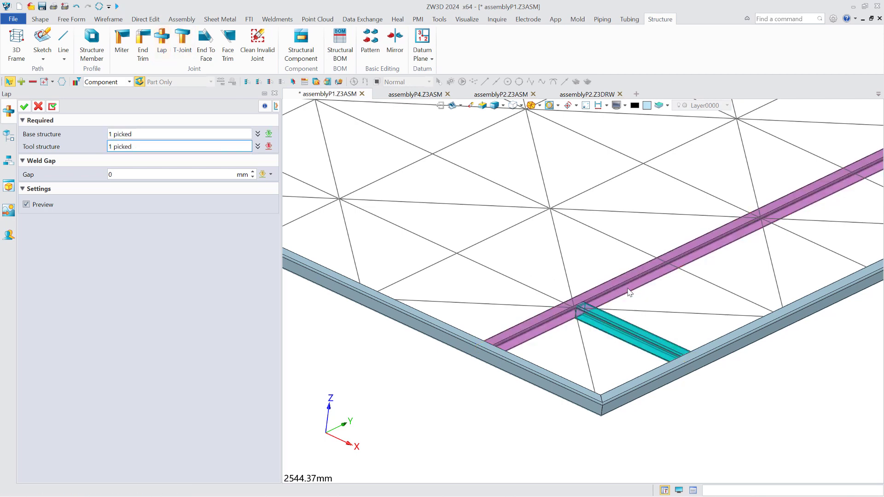
click(25, 107)
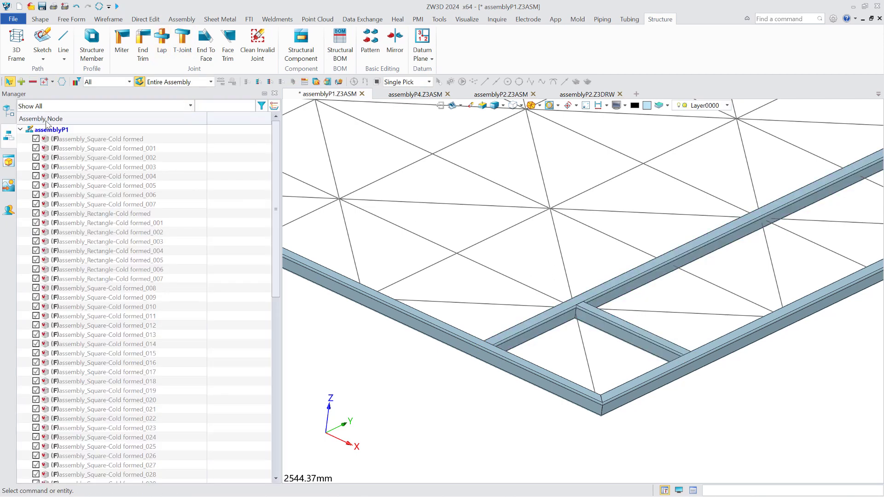
Choose the L-Hot rolled equal-leg angle profile at size 60X5 for a new member
click(91, 41)
click(143, 172)
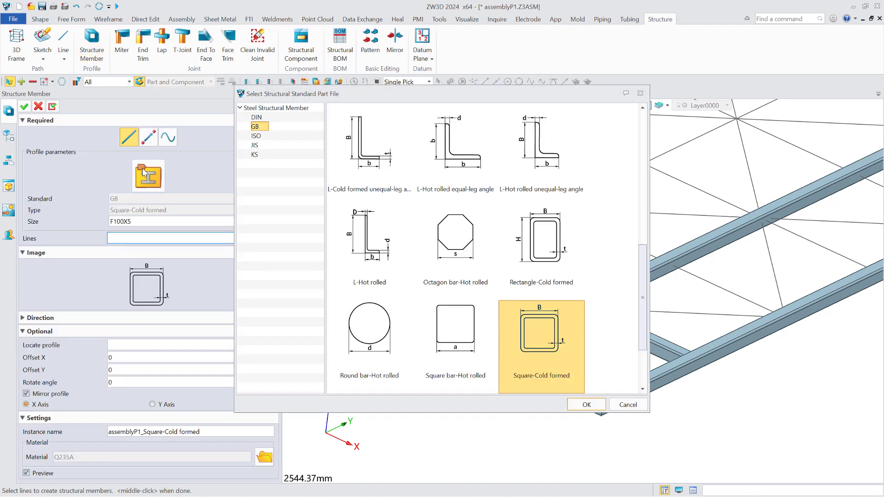
click(455, 148)
click(586, 404)
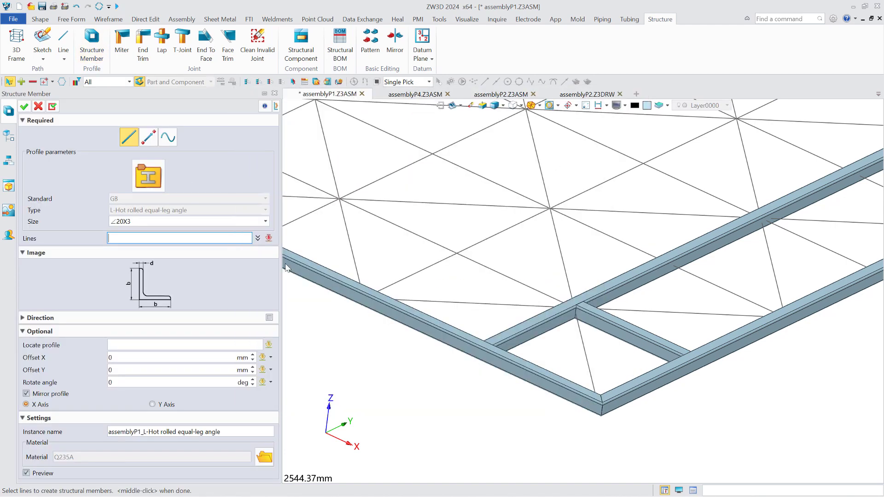
click(209, 223)
scroll(150, 297, down, 7)
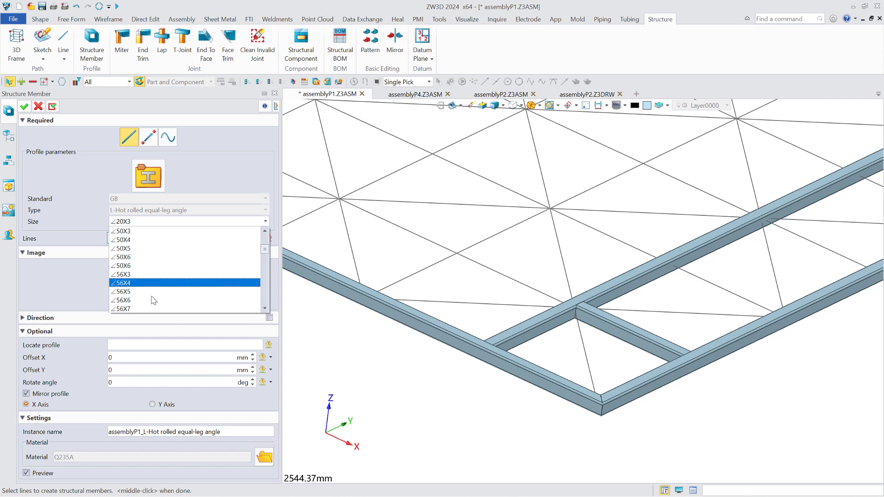
click(150, 283)
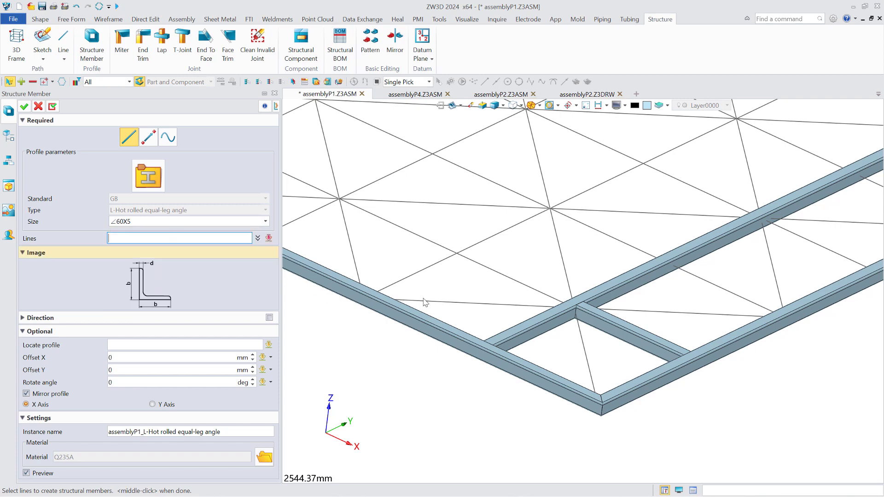
Place the angle brace on its line with profile offsets X -5 mm and Y 20 mm
click(583, 346)
scroll(611, 354, up, 5)
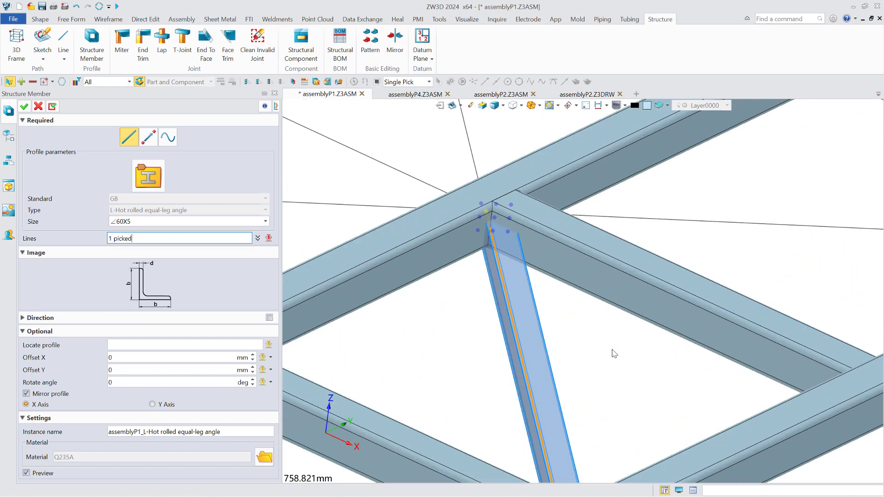
click(109, 358)
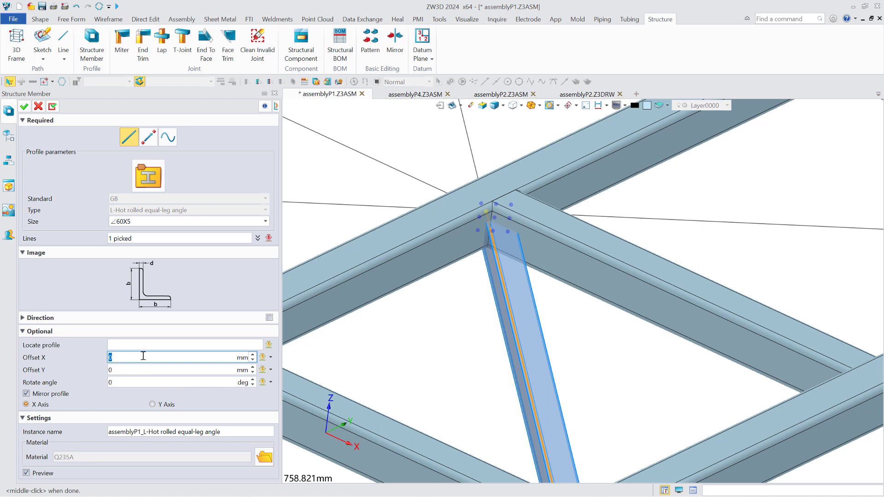
click(133, 368)
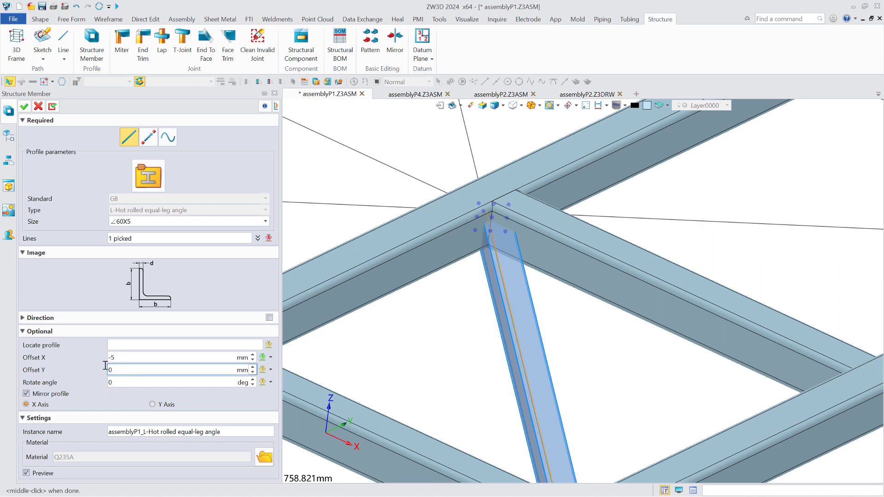
click(23, 108)
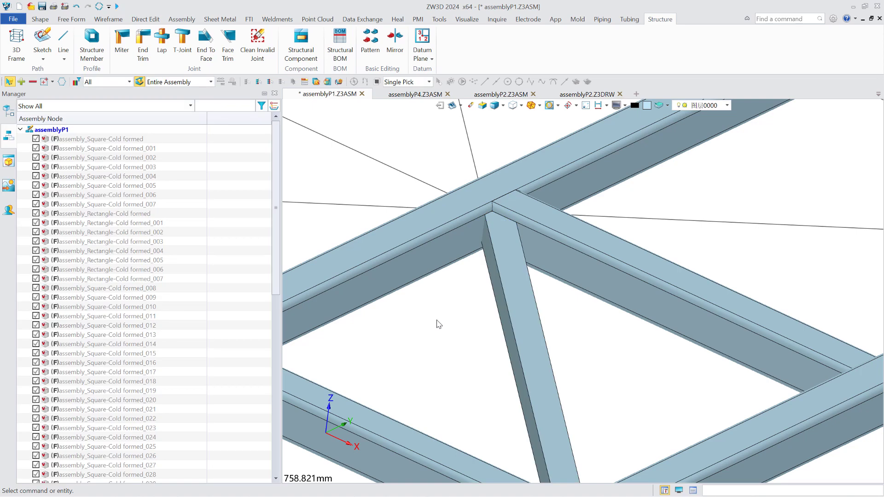
Face-trim the angle brace's end against the square beam's side face
click(227, 46)
click(510, 306)
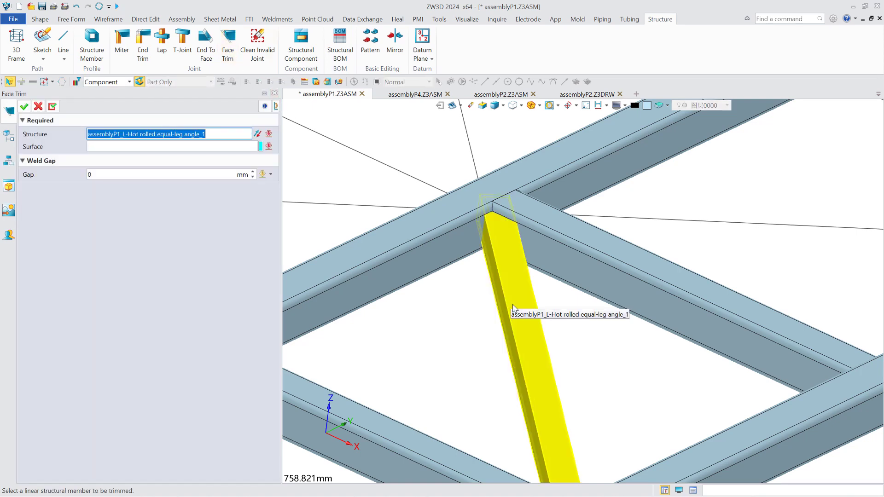
click(582, 282)
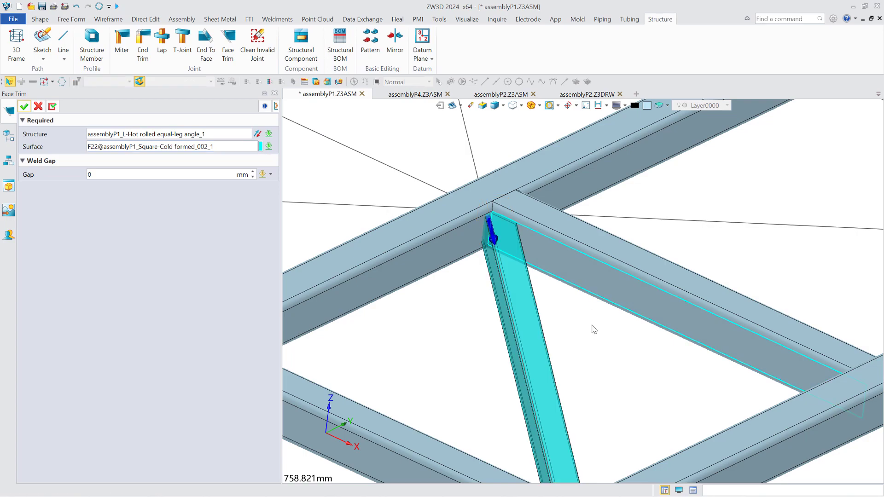
click(24, 107)
scroll(412, 301, down, 3)
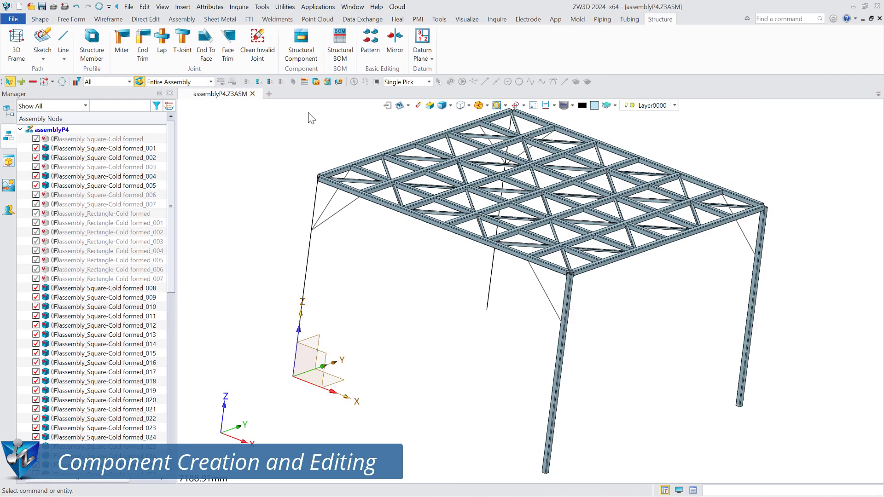
click(301, 41)
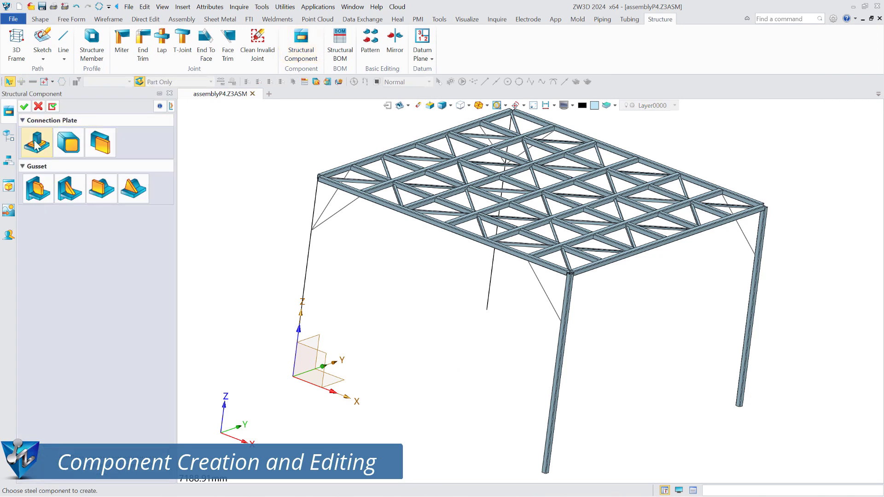
Add a 5 mm-thick end cap plate on the leg's bottom face, offset 75 mm beyond the column
click(69, 142)
scroll(552, 479, up, 10)
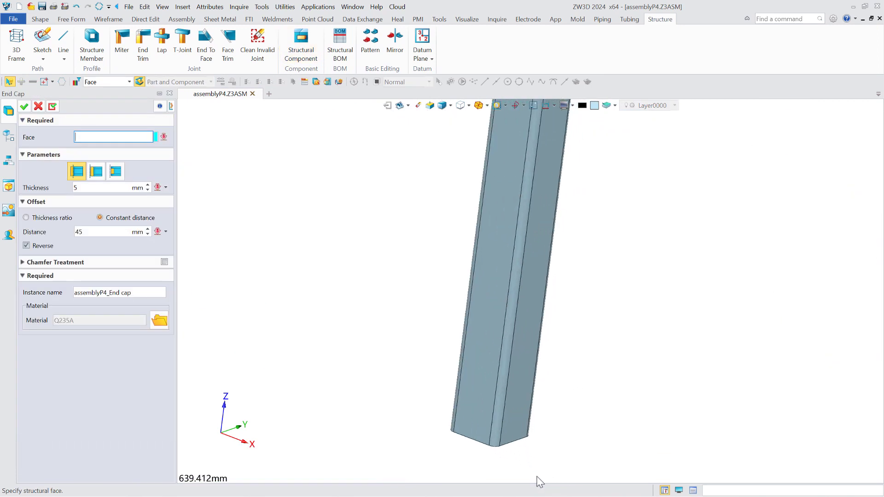
click(496, 431)
click(495, 429)
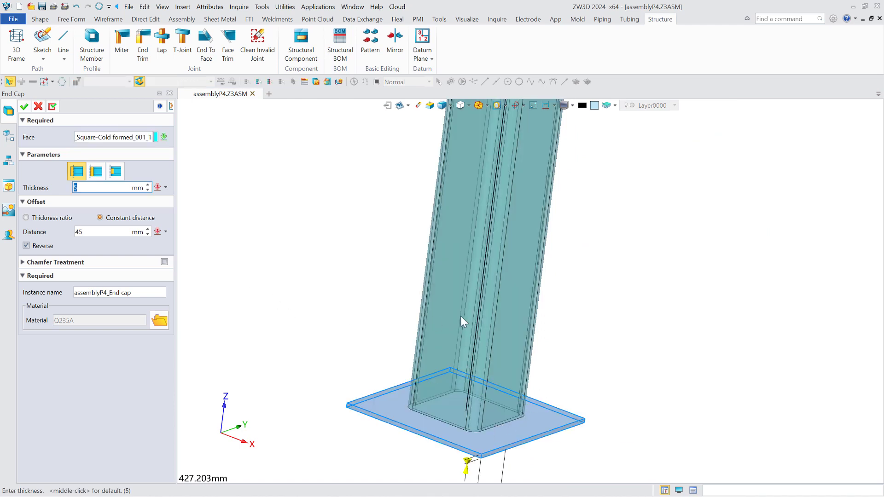
scroll(462, 321, down, 5)
click(94, 235)
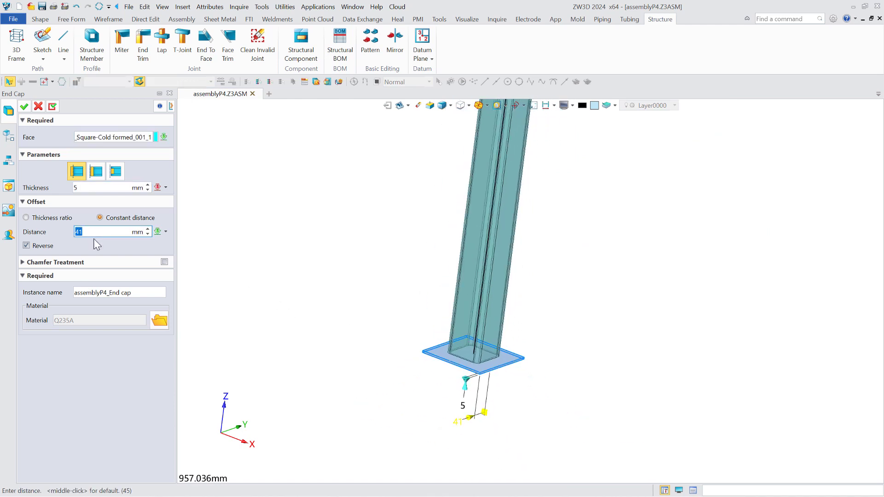
double_click(95, 236)
scroll(95, 236, up, 20)
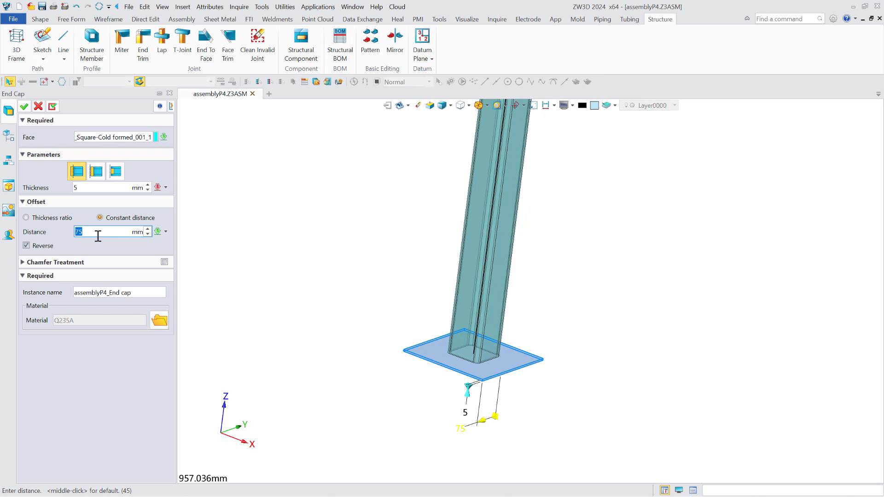
middle_click(50, 131)
click(301, 44)
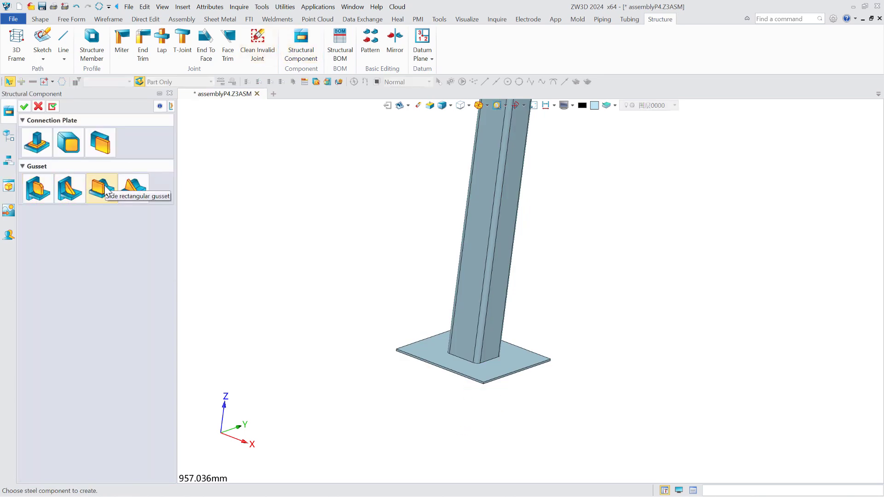
Add a rectangular gusset between the column's side face and the base plate
click(38, 198)
click(490, 344)
click(497, 364)
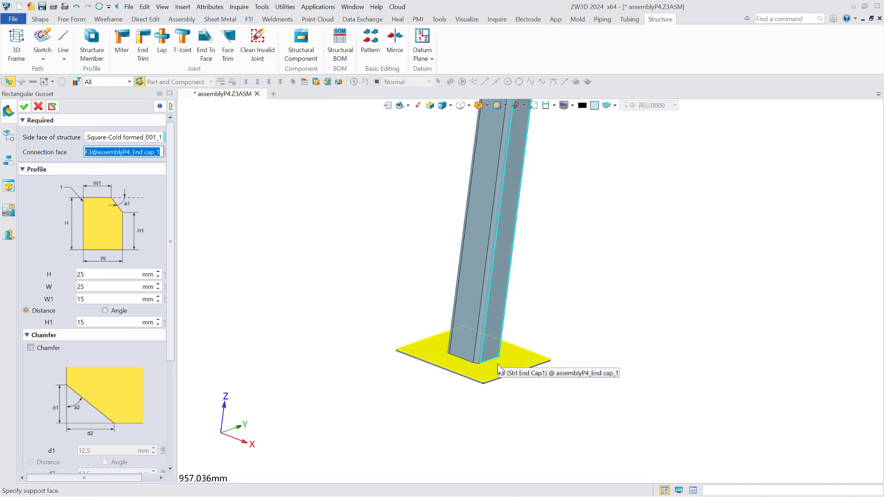
scroll(99, 276, up, 9)
scroll(97, 289, up, 12)
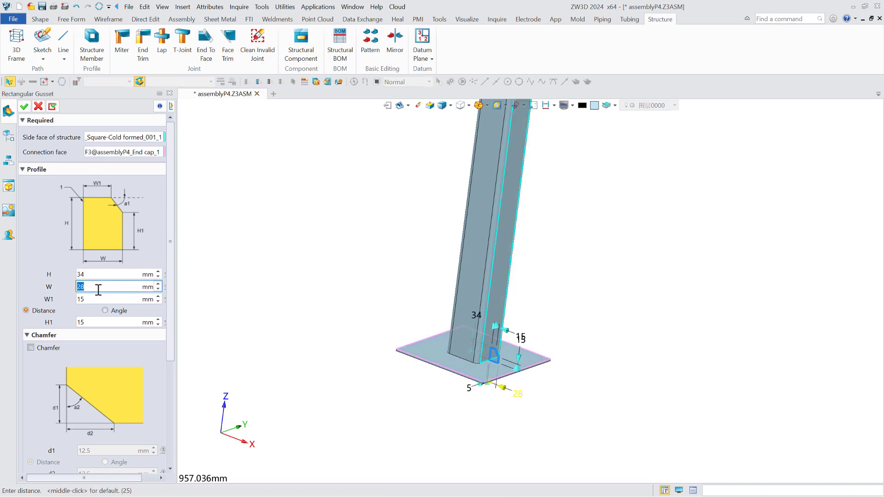
scroll(97, 301, up, 4)
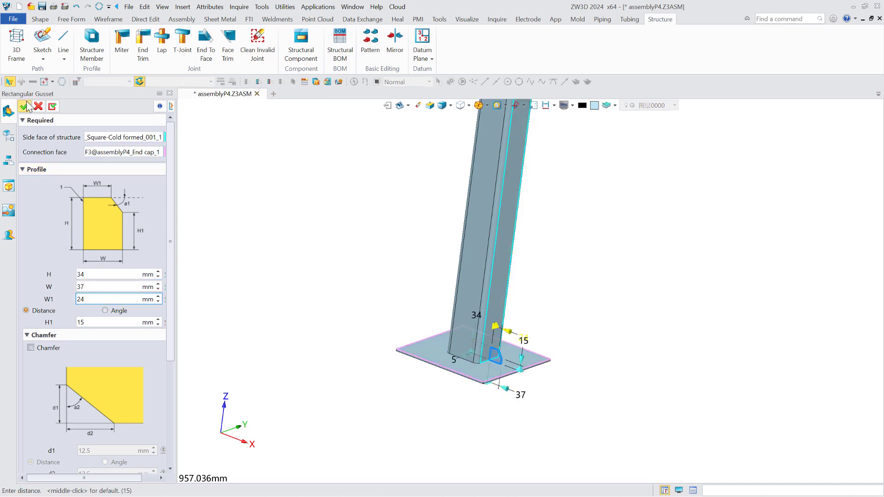
middle_click(233, 207)
click(301, 43)
Add a triangular gusset between the column's side face and the base plate
click(70, 189)
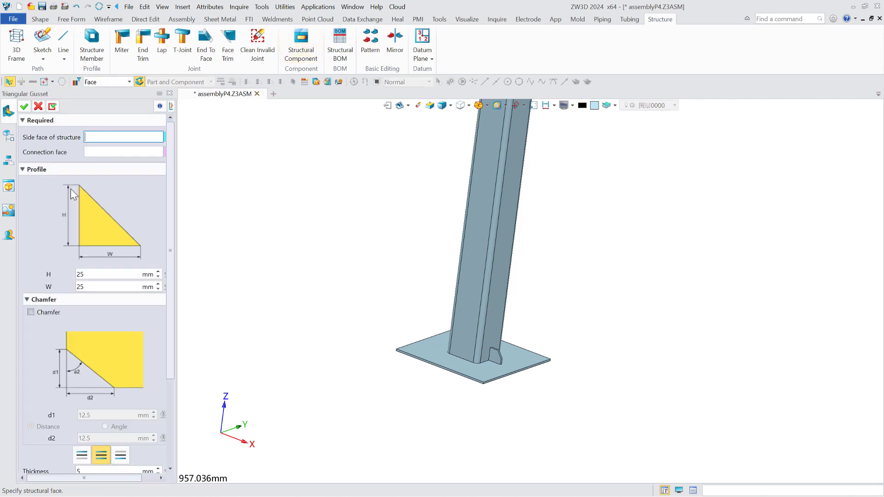
click(455, 337)
click(454, 365)
scroll(91, 274, up, 12)
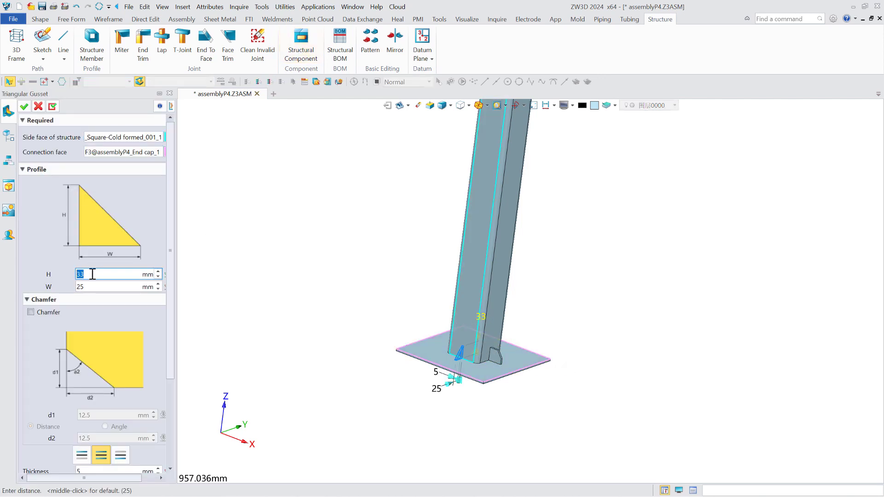
scroll(97, 286, up, 14)
middle_click(174, 211)
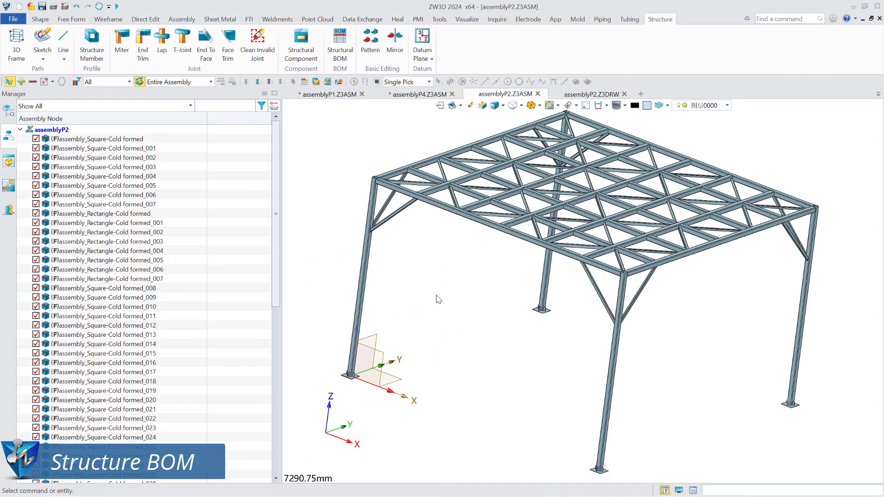
Open assemblyP2's Structural BOM, inspect a square member's attributes, then view the members table
click(340, 44)
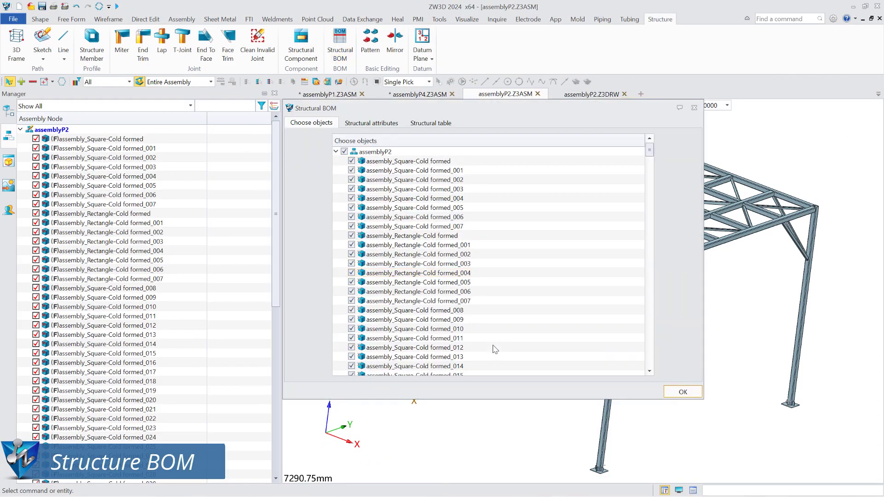
click(371, 123)
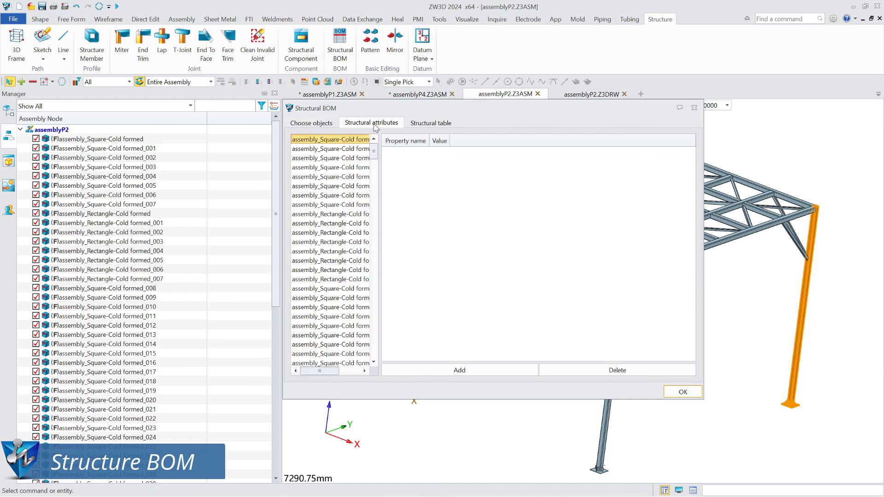
click(350, 307)
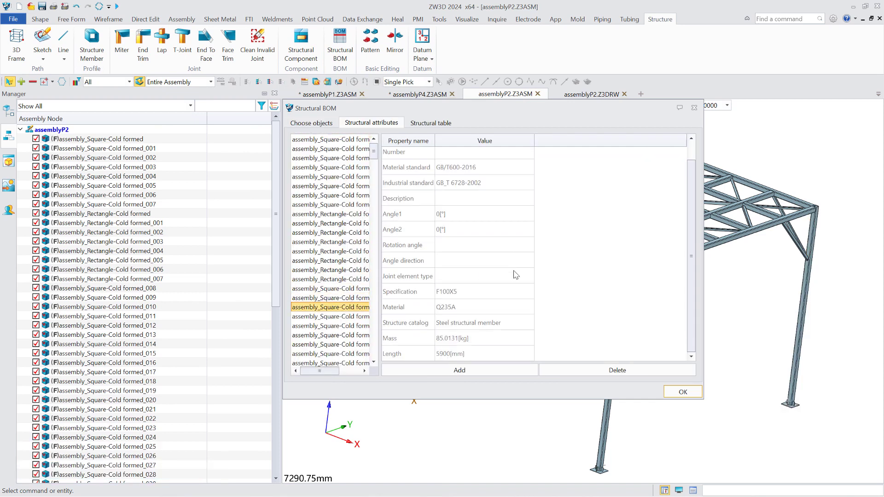
scroll(516, 275, up, 1)
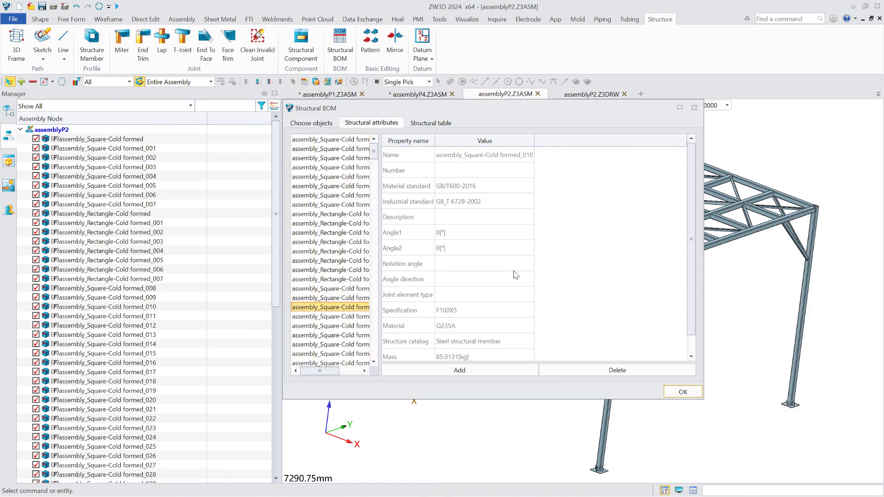
click(429, 123)
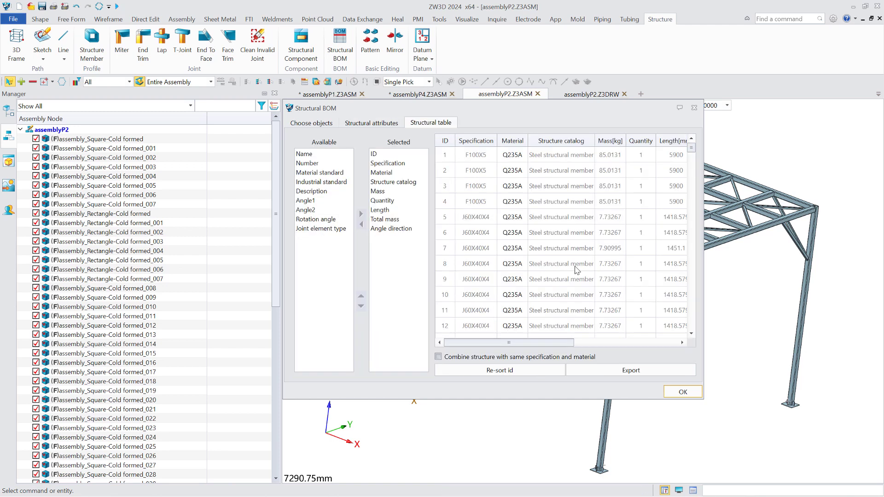
Combine same-specification, same-material members into rows (F100X5 quantity 9) and close the structural BOM
mouse_move(692, 151)
mouse_down()
mouse_move(699, 231)
mouse_move(698, 150)
mouse_up()
click(438, 357)
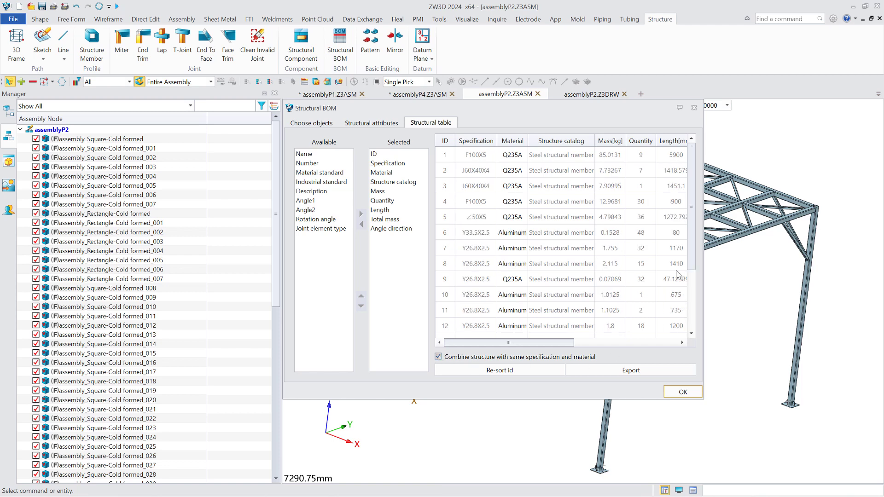
drag(695, 226, 691, 295)
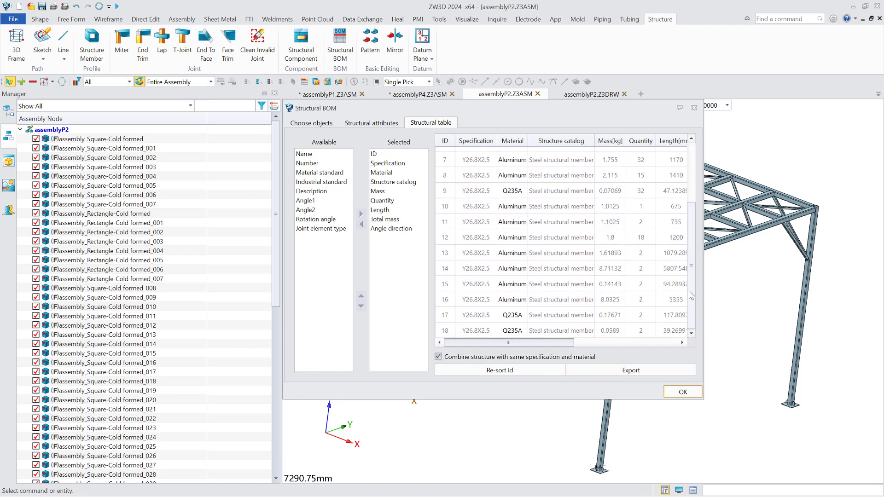
click(684, 392)
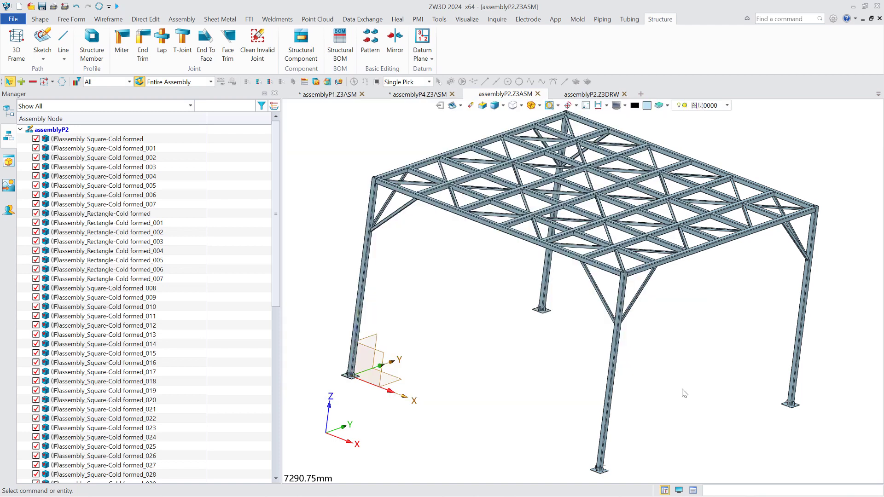
On the assemblyP2 drawing, create structural BOM '1' for the frame view with Angle1 and Angle2 columns
click(591, 94)
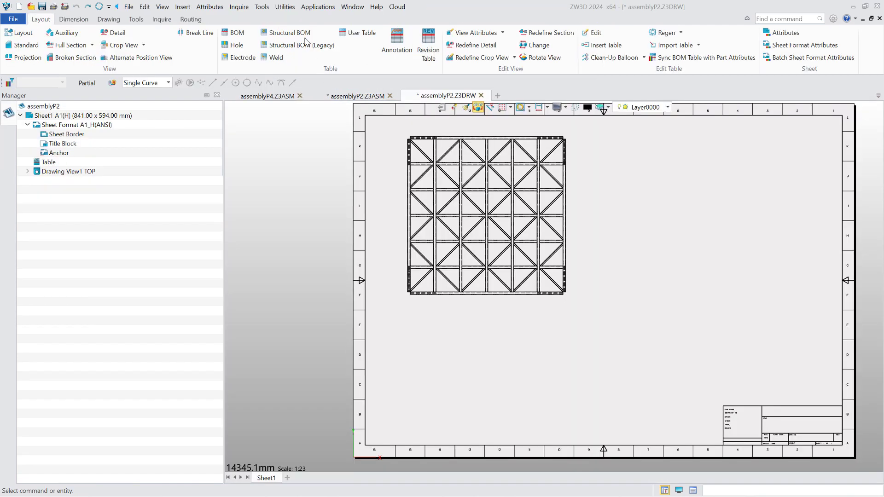
click(289, 33)
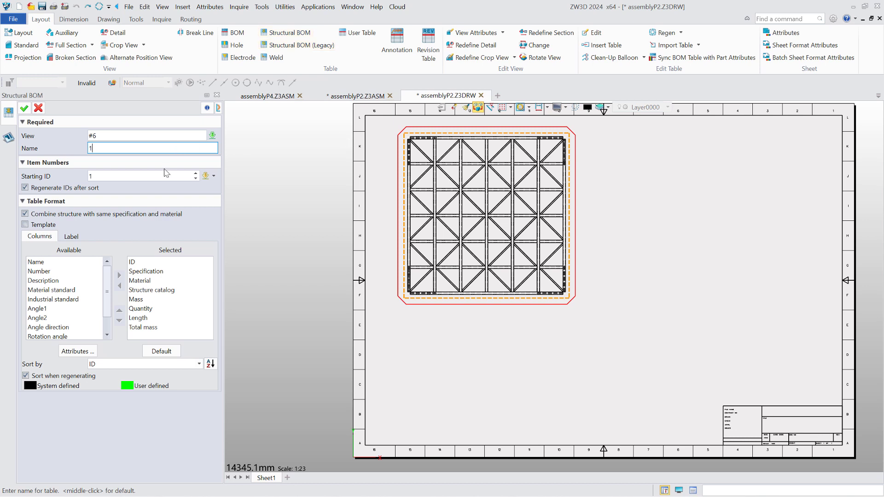
double_click(65, 309)
click(64, 309)
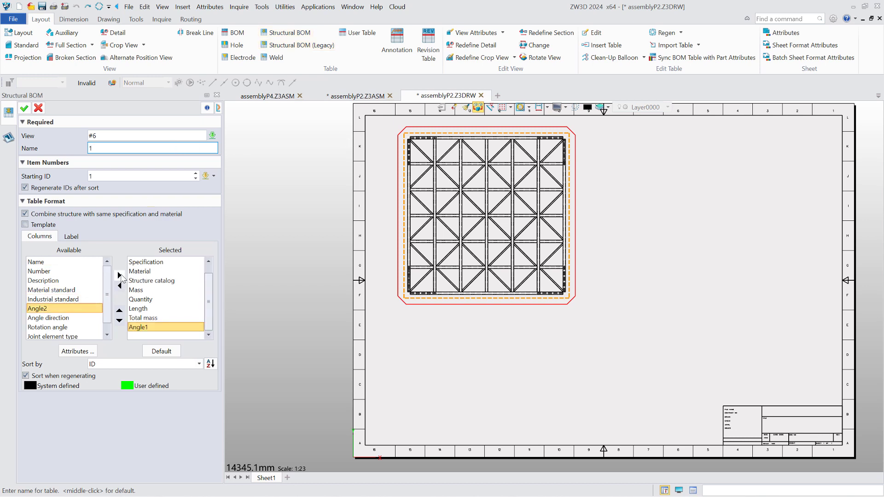
click(119, 276)
click(24, 108)
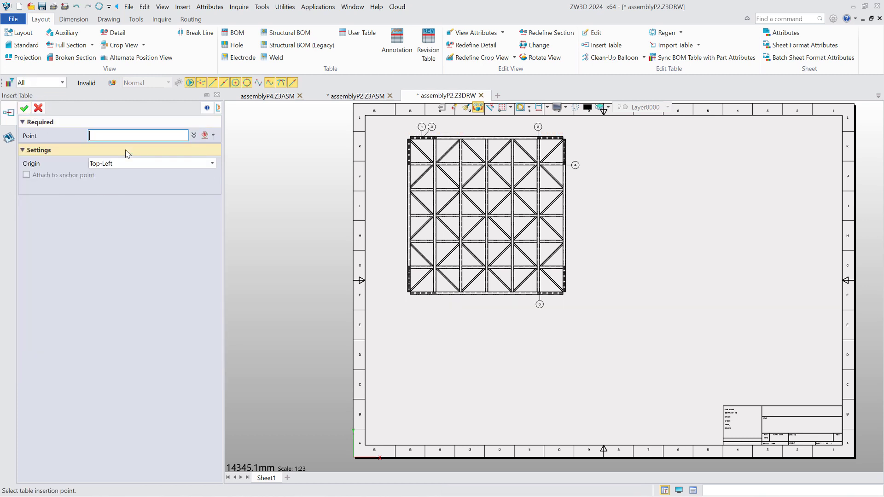
Set the BOM table's insertion origin to Bottom-Right
click(123, 163)
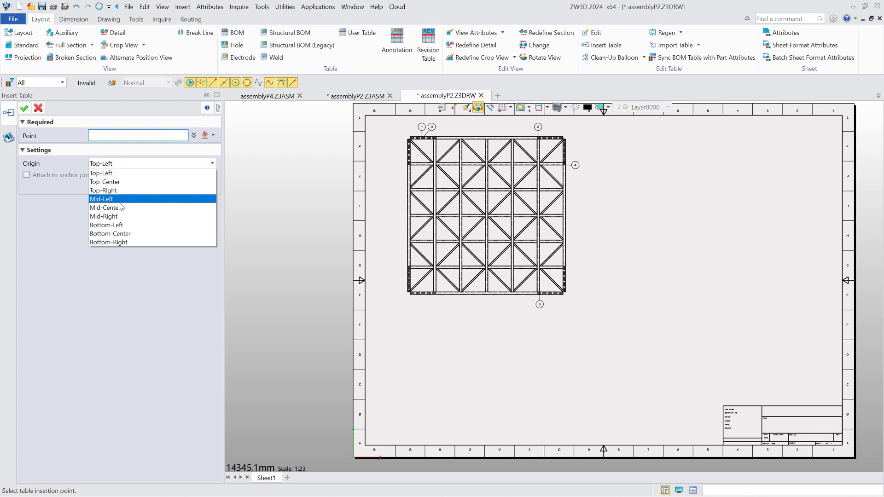
click(123, 242)
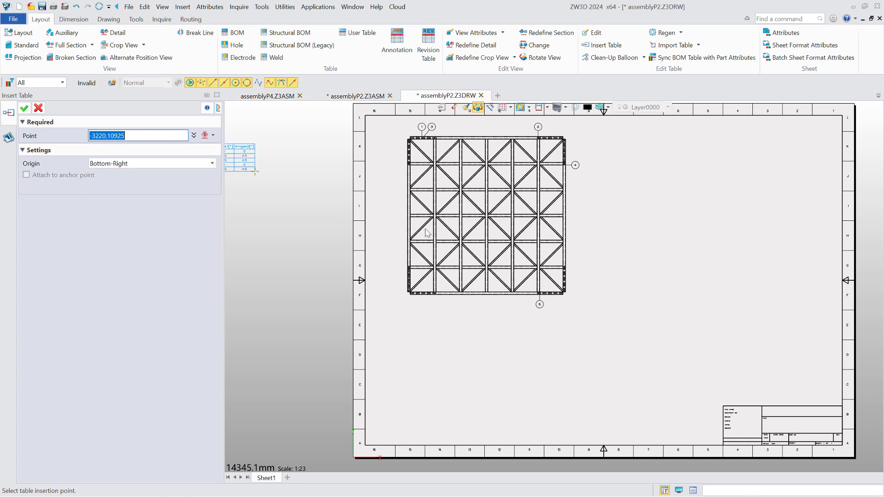